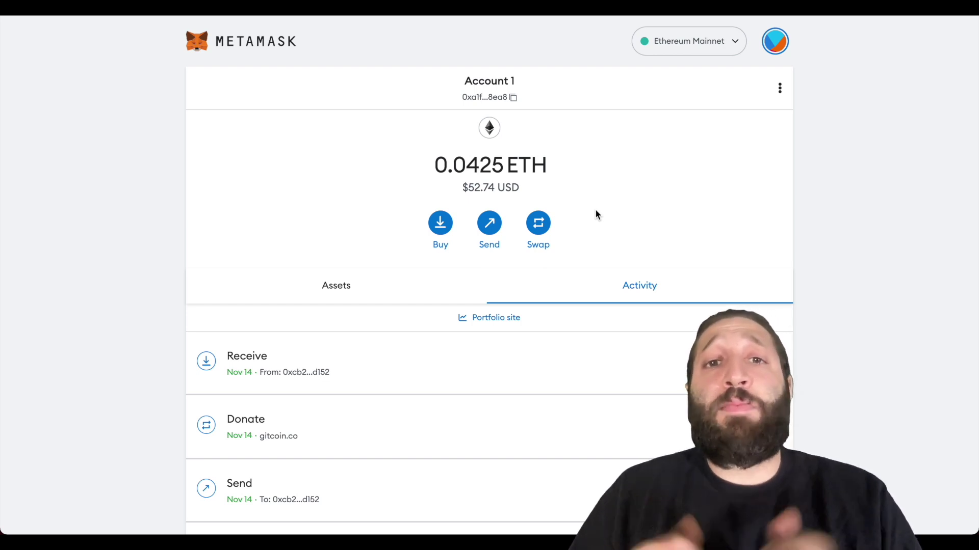
- Set up a swap of the full 2005.243335 USDT balance to ETH and get a quote
left_click(545, 228)
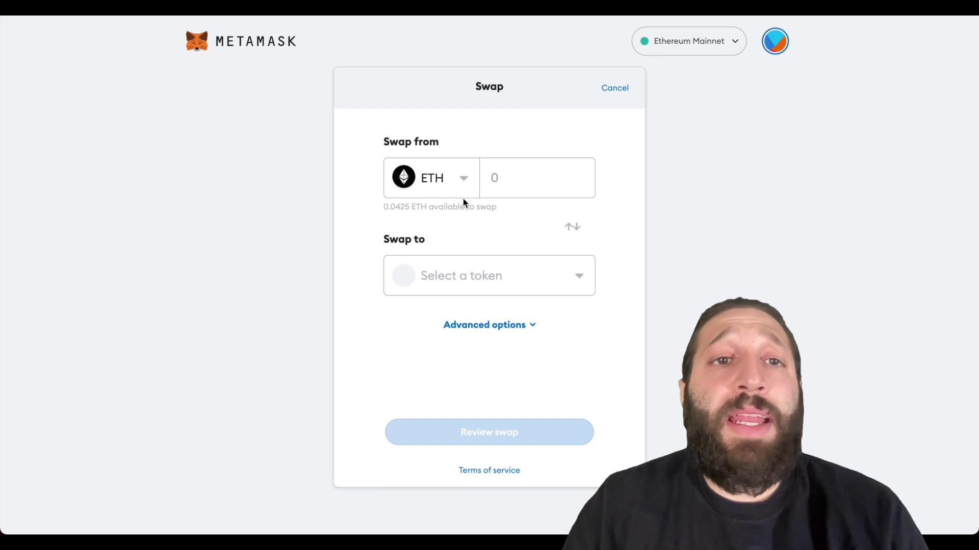
left_click(459, 184)
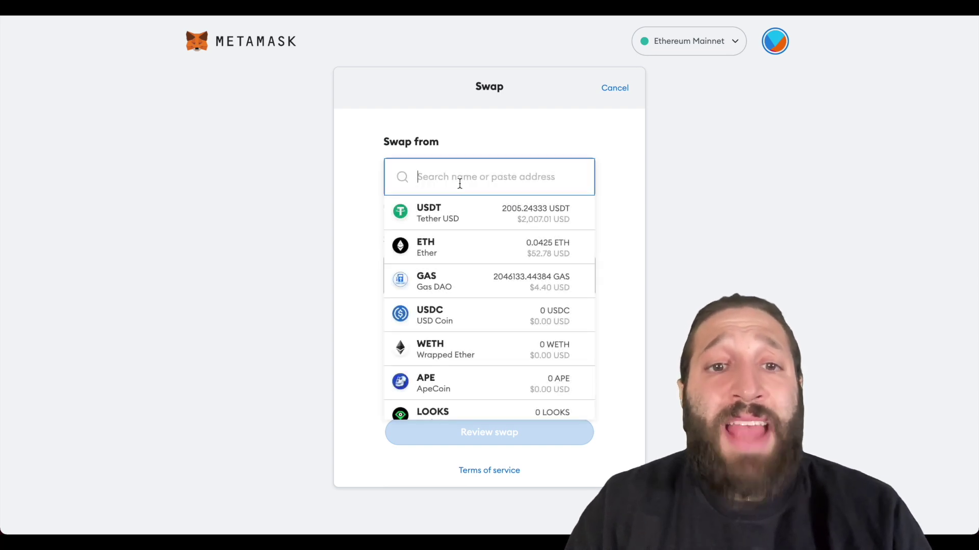
left_click(472, 224)
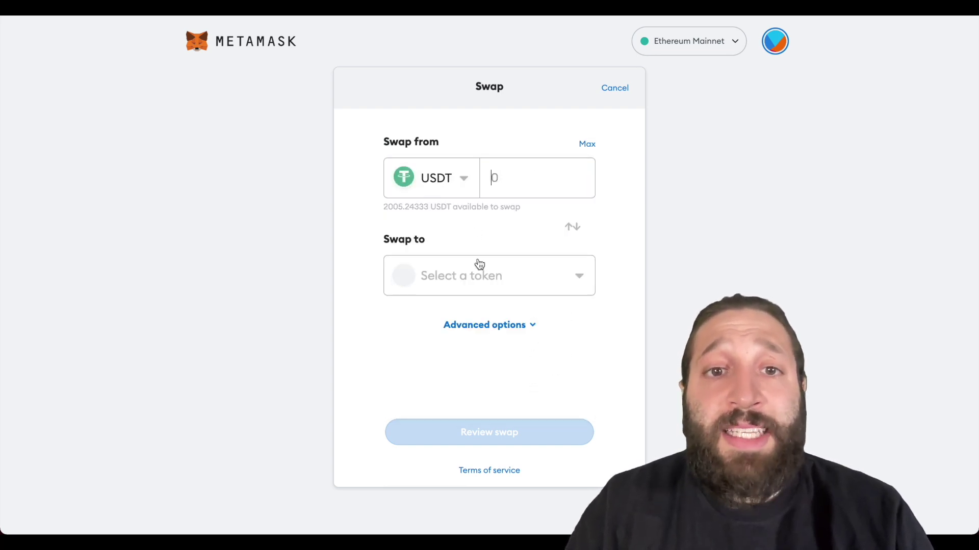
left_click(476, 263)
left_click(473, 309)
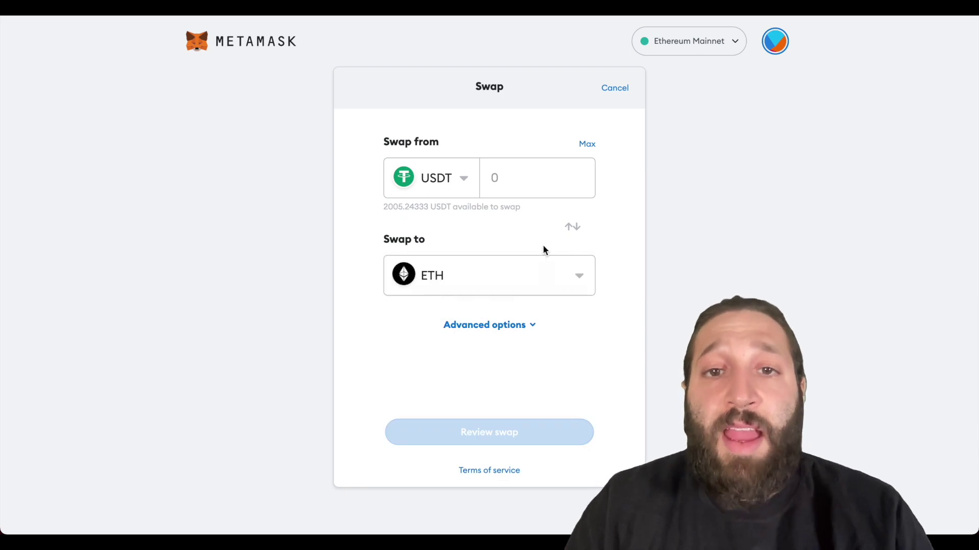
left_click(584, 147)
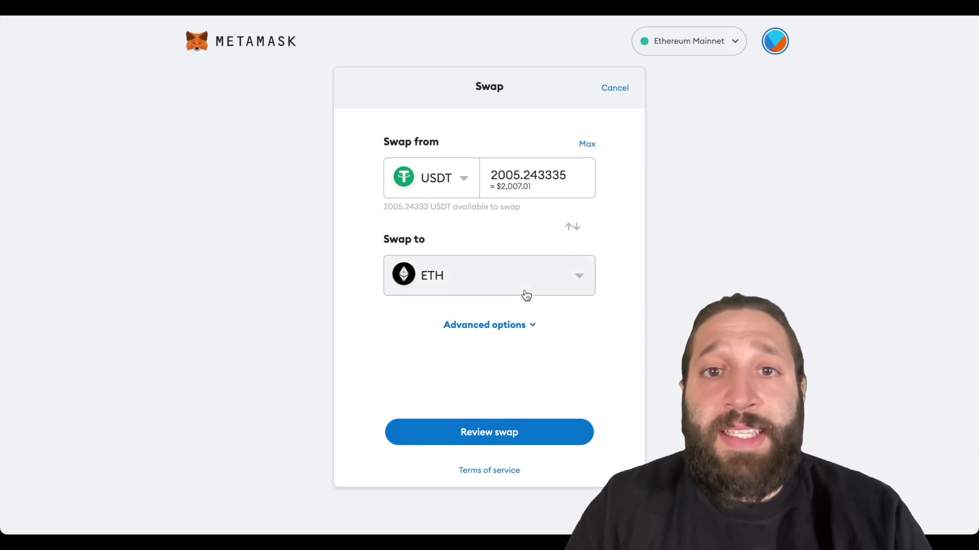
left_click(508, 425)
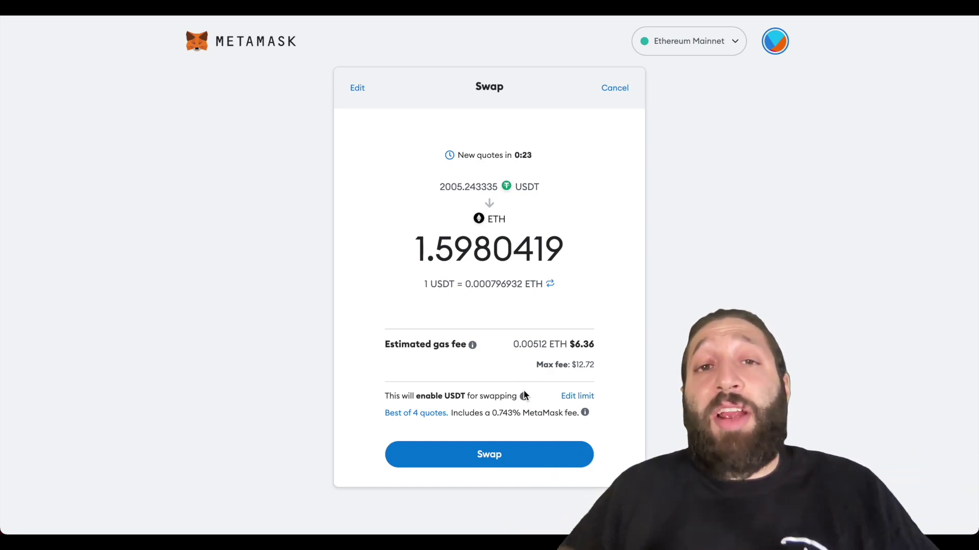
- Execute the quoted swap of 2005.24333 USDT for 1.59804 ETH
left_click(495, 463)
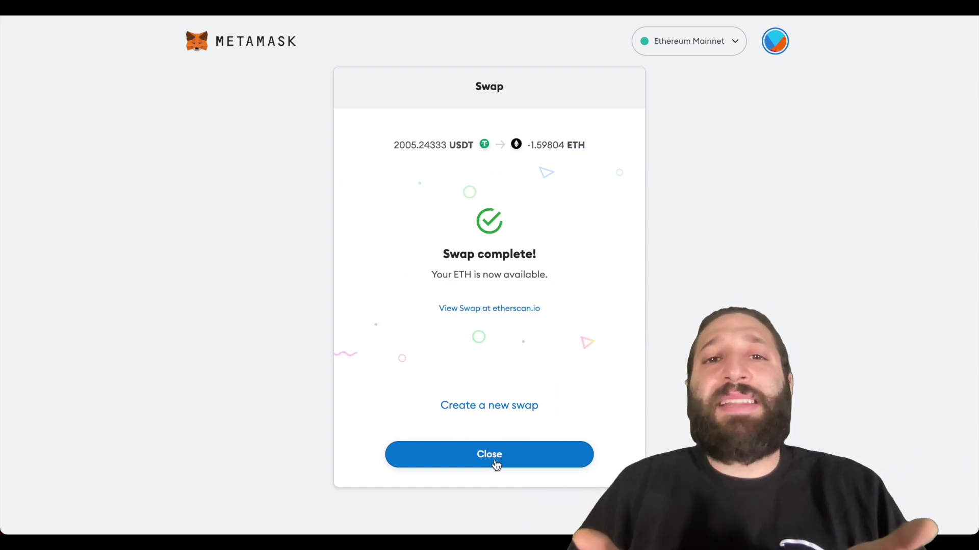
- Close the swap completion screen and check the account options, returning to the 1.6356 ETH account
left_click(495, 465)
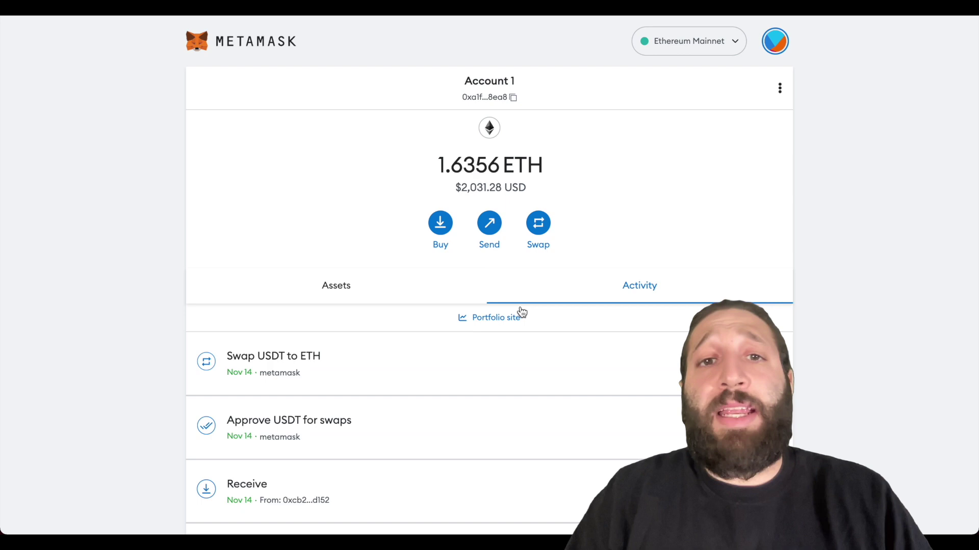
left_click(780, 88)
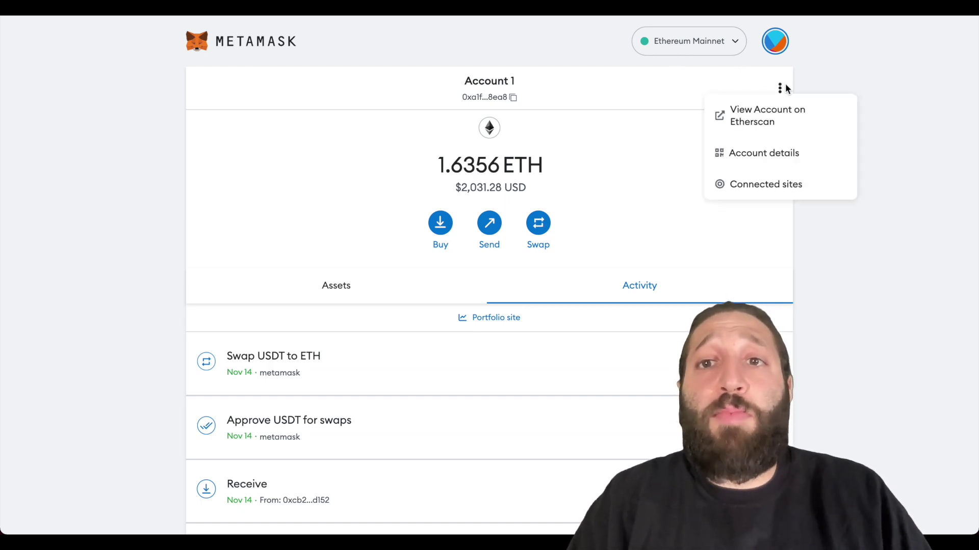
left_click(726, 78)
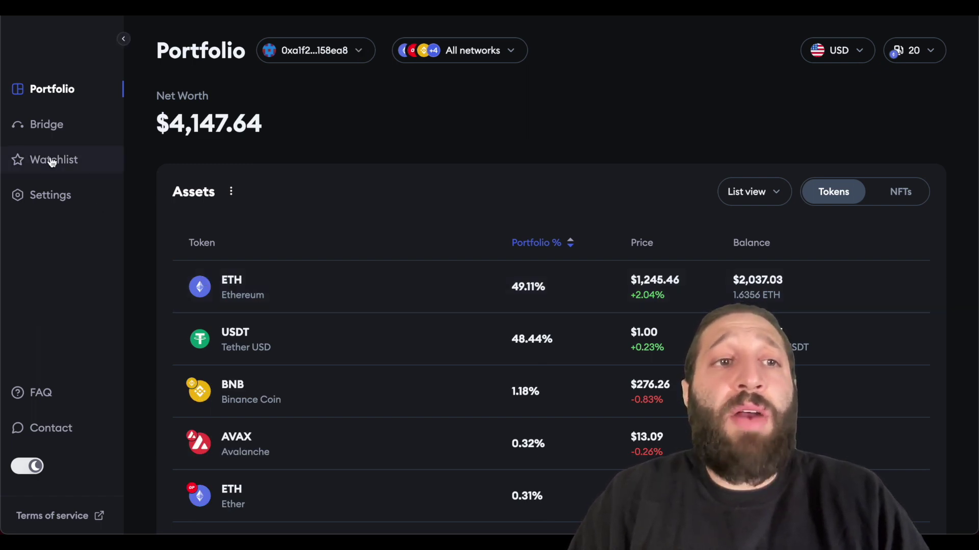
- Start a bridge to BNB Smart Chain with ETH as the token to send
left_click(49, 126)
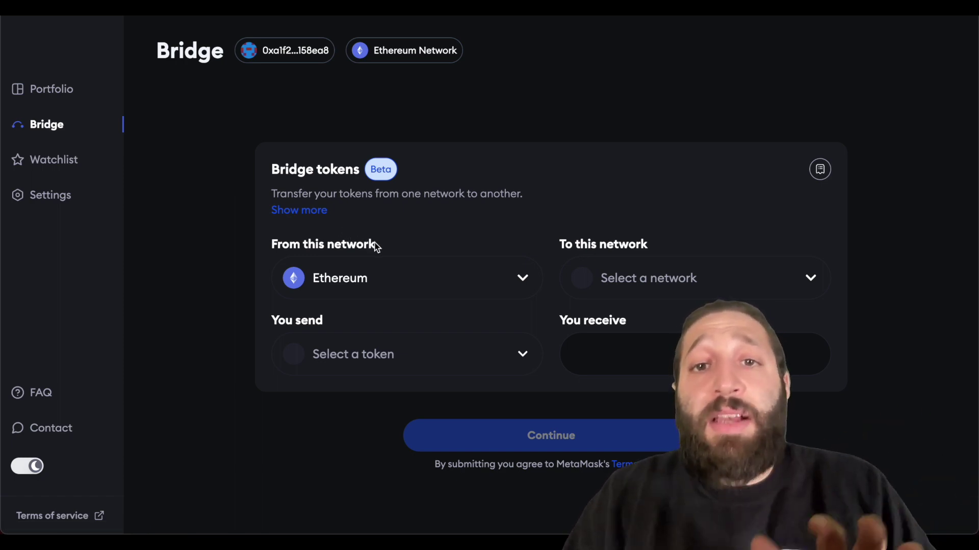
left_click(618, 284)
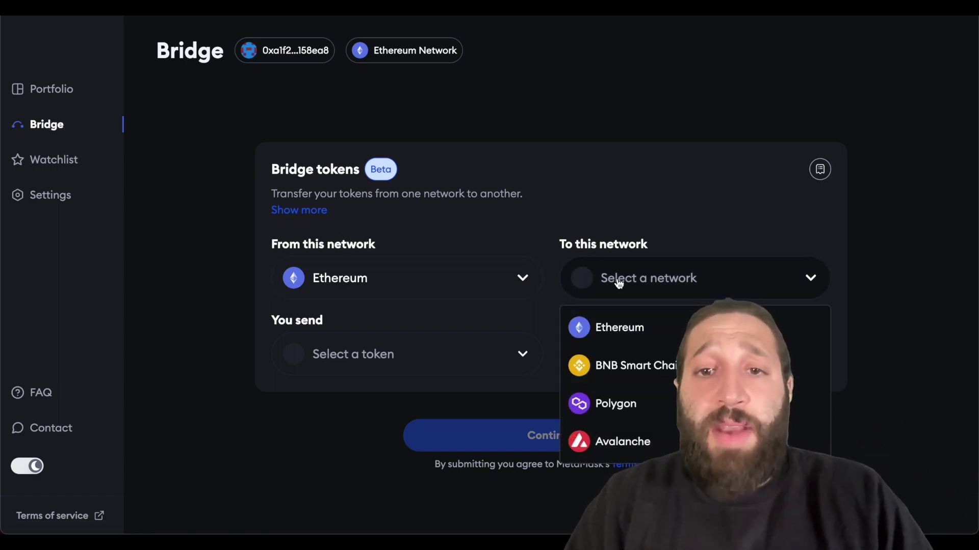
left_click(641, 366)
left_click(399, 352)
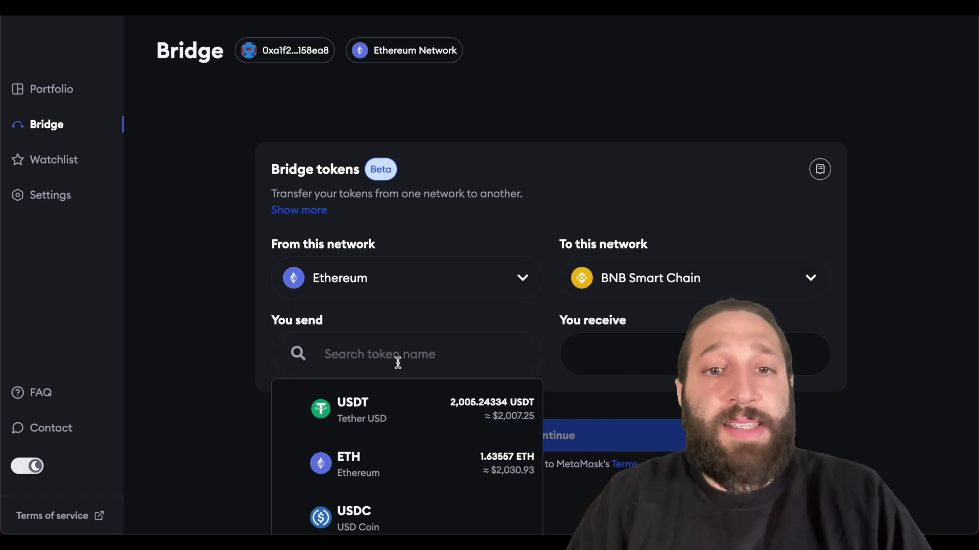
left_click(402, 435)
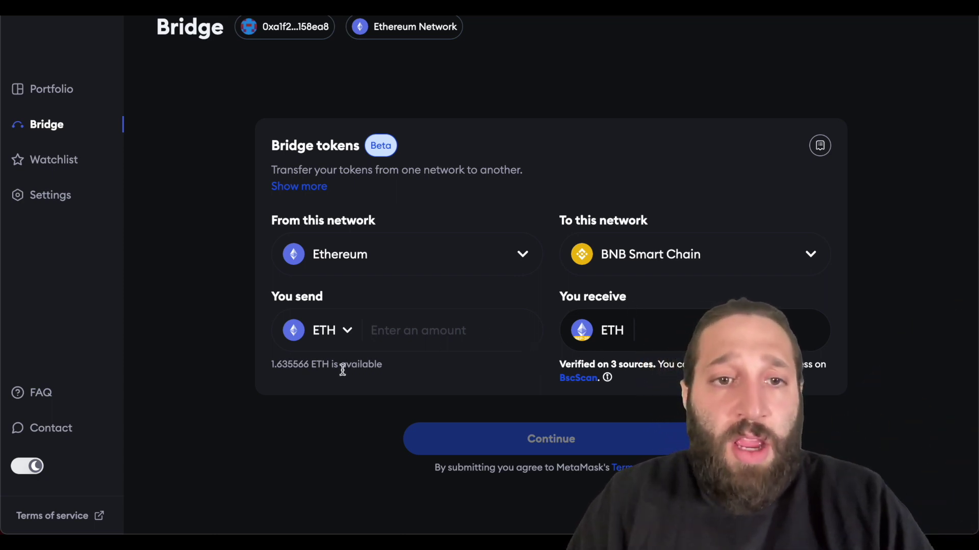
- Enter 1.6 ETH as the bridge amount and review the Celer Bridge quote
double_click(290, 365)
key("ctrl+c")
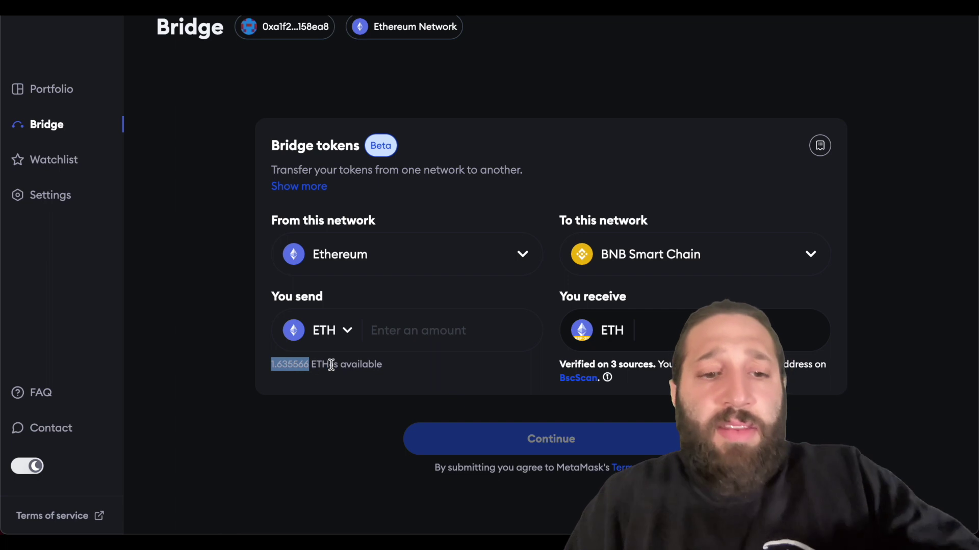
left_click(414, 319)
key("ctrl+v")
key("BackSpace")
key("BackSpace")
key("BackSpace")
key("BackSpace")
key("BackSpace")
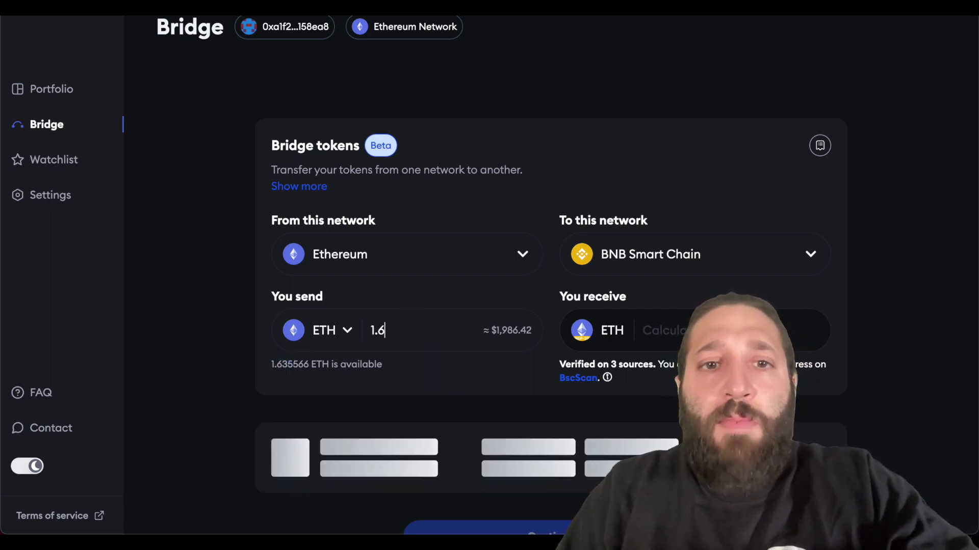
scroll(488, 319, "down", 3)
scroll(515, 307, "up", 1)
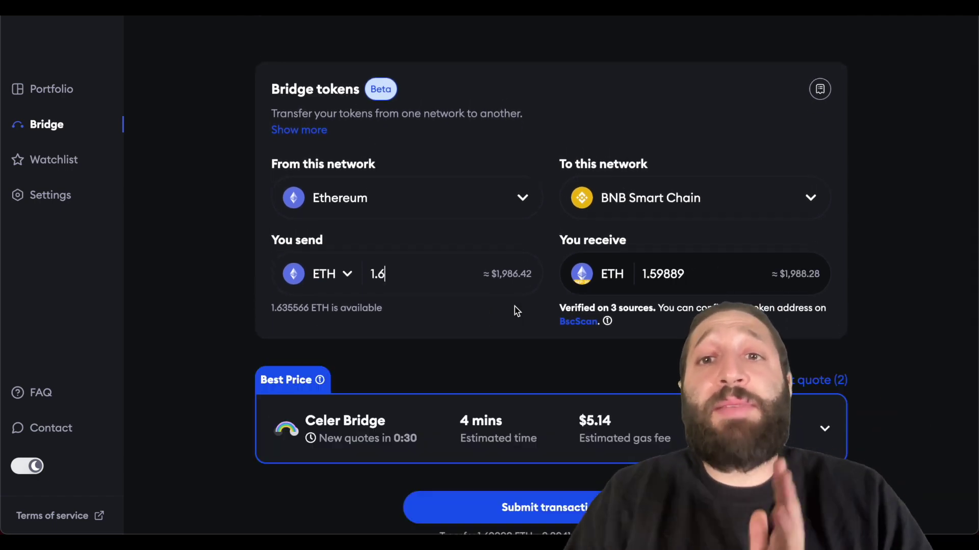
scroll(495, 309, "down", 1)
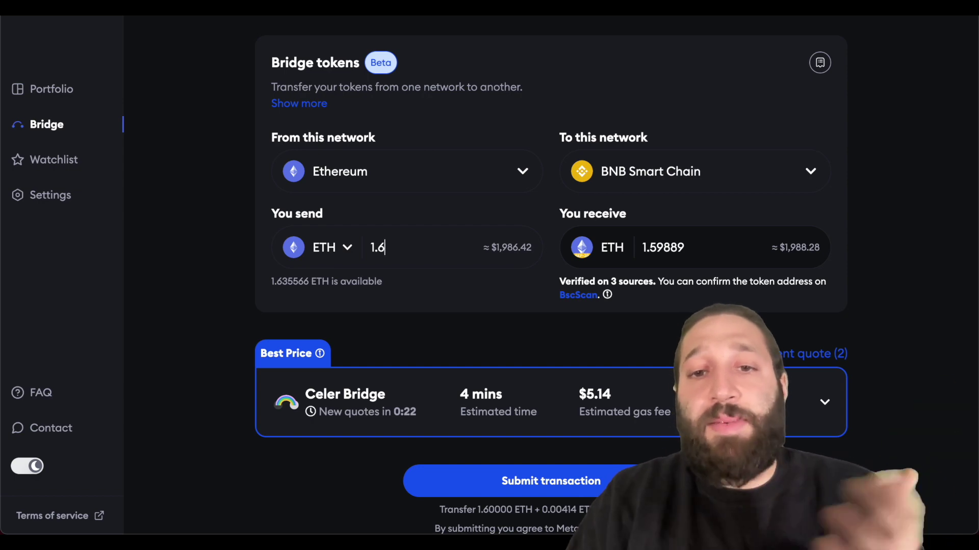
- Submit the 1.6 ETH bridge to BNB Smart Chain and confirm it in MetaMask
left_click(624, 481)
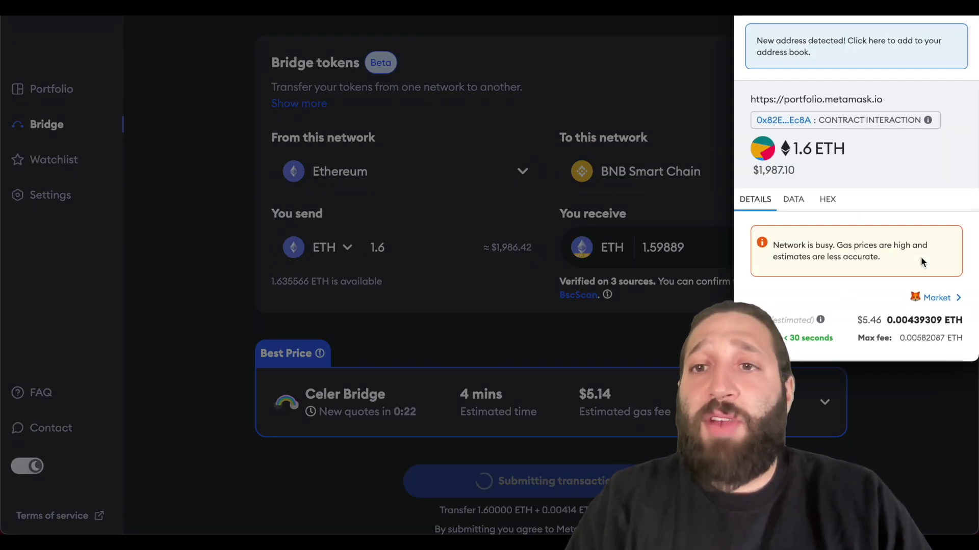
scroll(920, 259, "down", 4)
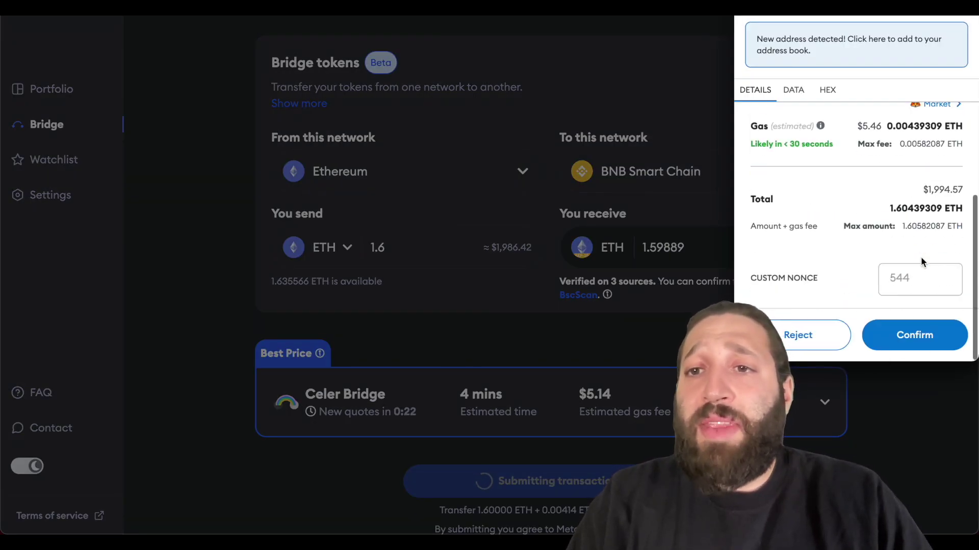
left_click(917, 337)
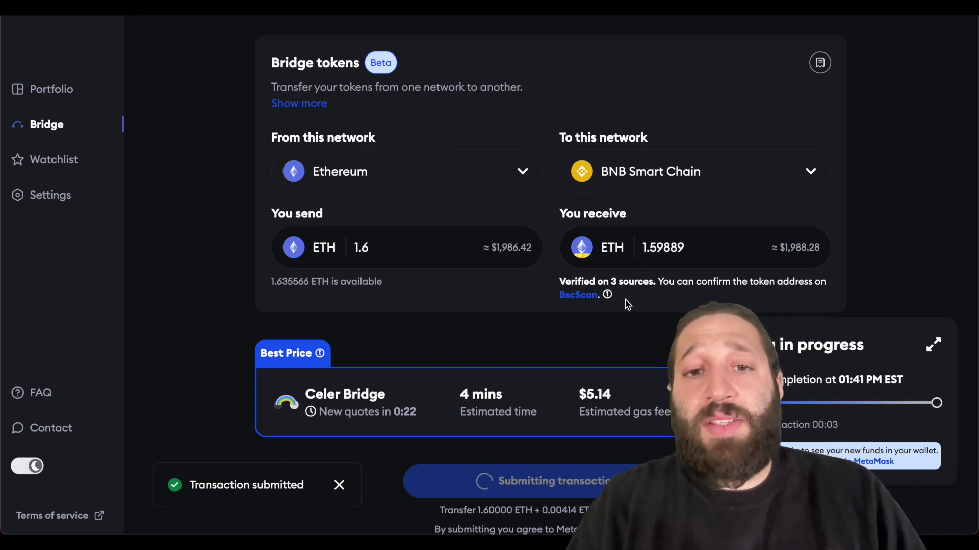
scroll(509, 358, "down", 1)
scroll(509, 358, "up", 3)
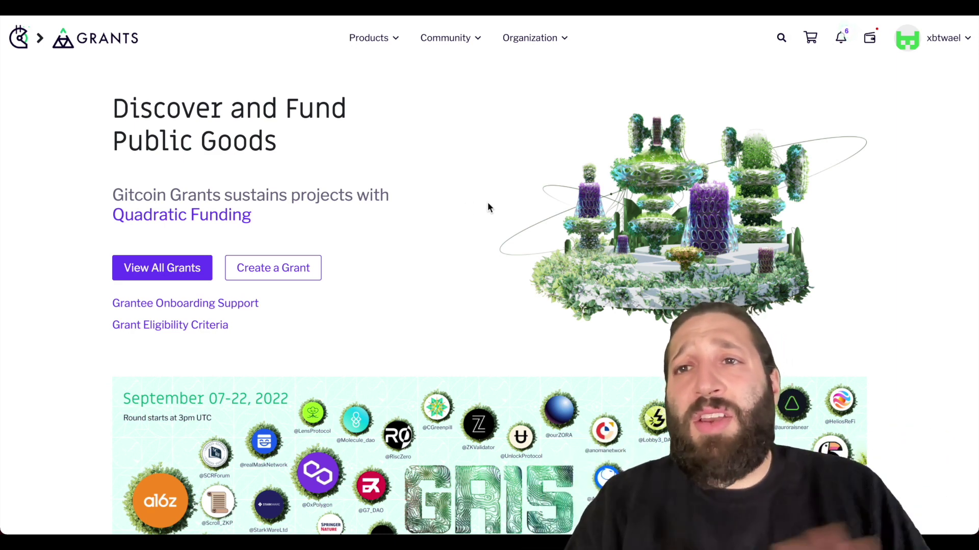
- Open the full Gitcoin grants list and sort it by Trending
left_click(181, 266)
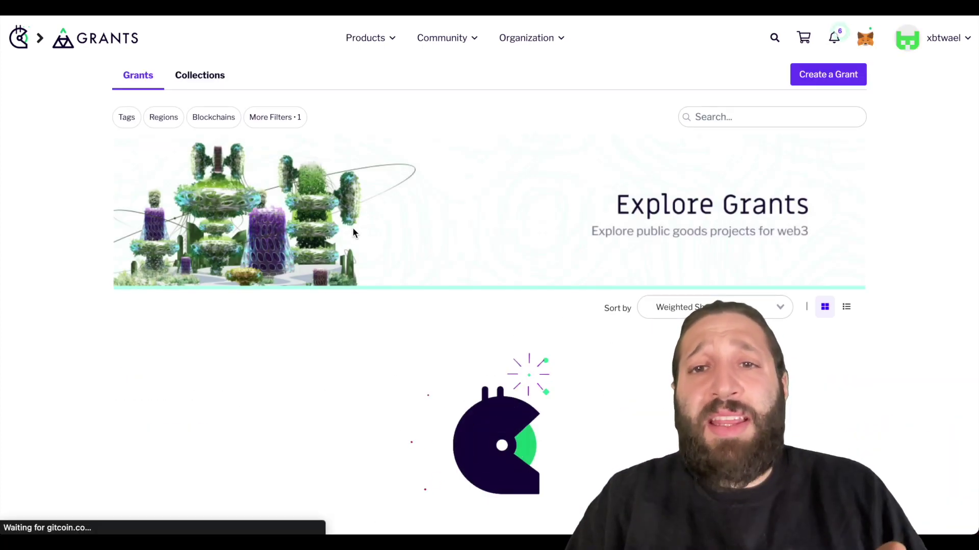
scroll(396, 244, "down", 1)
scroll(396, 246, "down", 2)
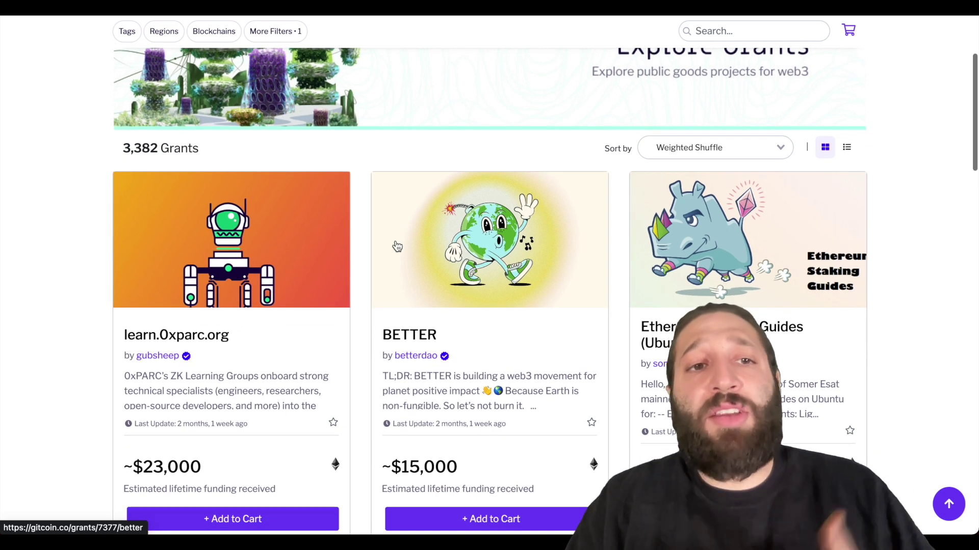
left_click(677, 159)
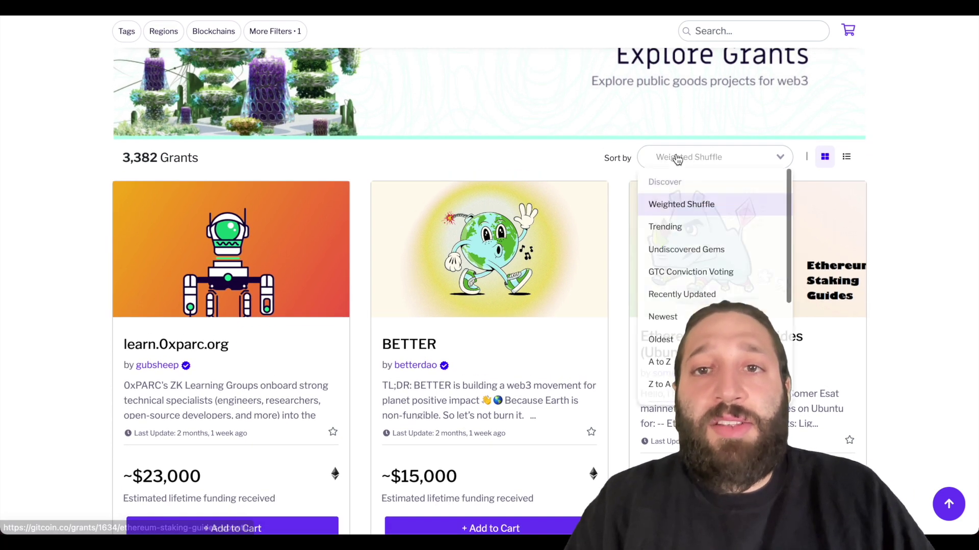
left_click(683, 226)
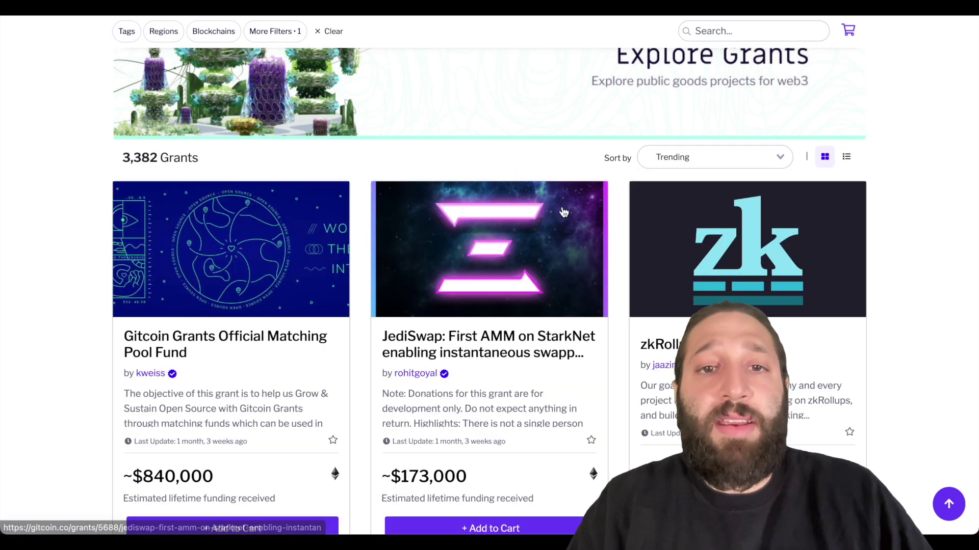
- Verify the cart holds the zkRollups.xyz grant, keeping the Trending sort
scroll(477, 225, "down", 2)
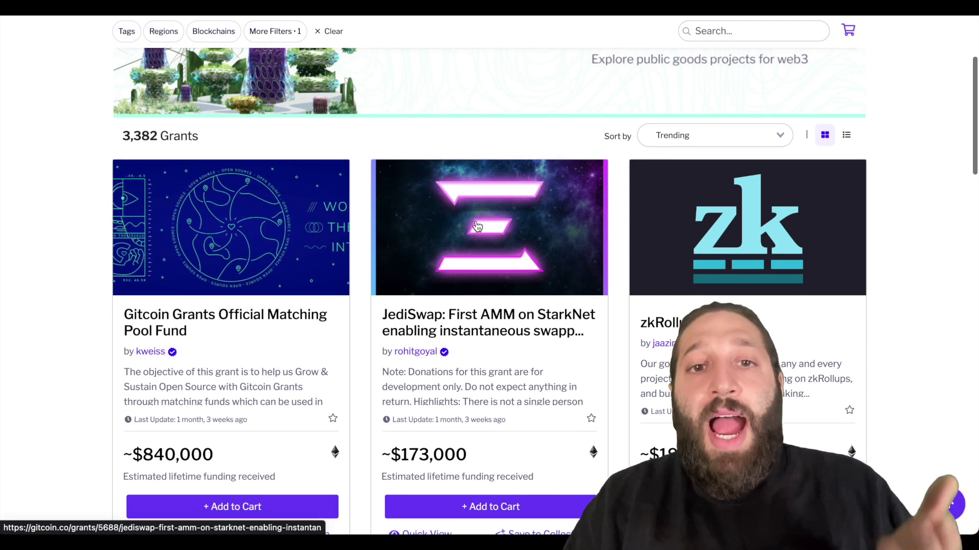
scroll(477, 226, "down", 1)
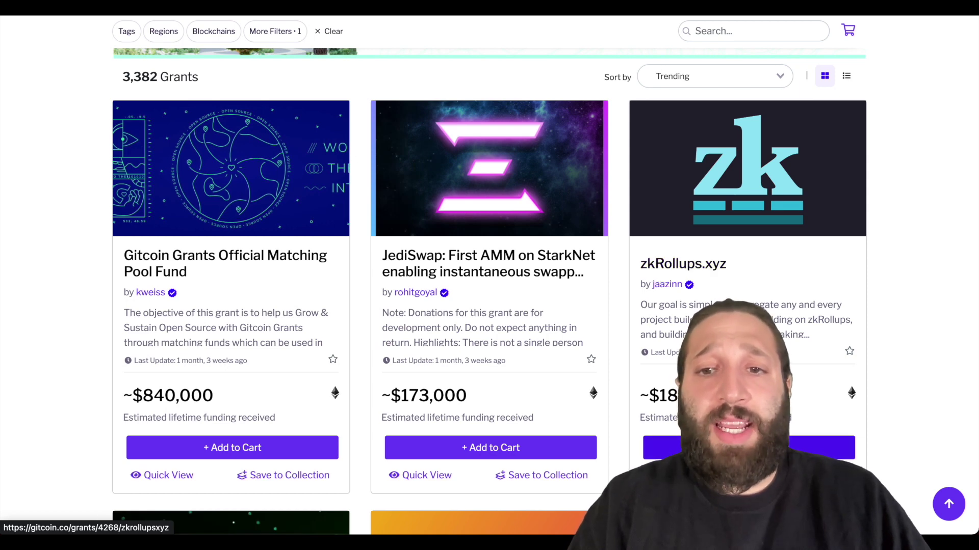
scroll(790, 317, "up", 3)
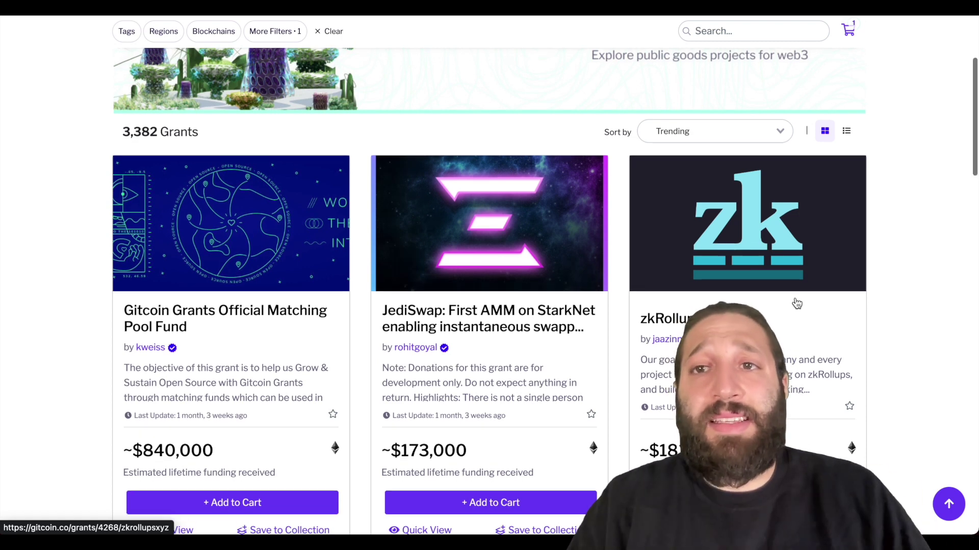
scroll(796, 300, "down", 1)
left_click(848, 30)
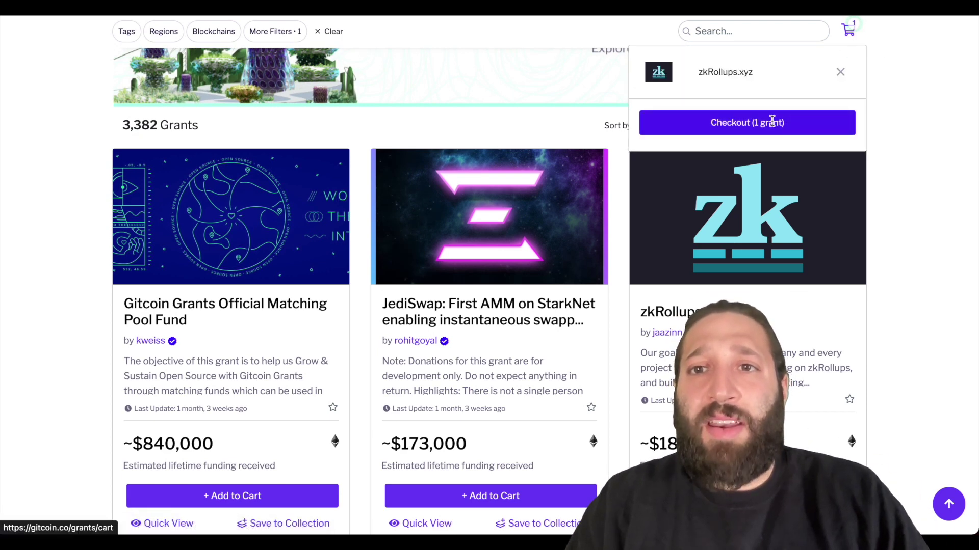
left_click(736, 128)
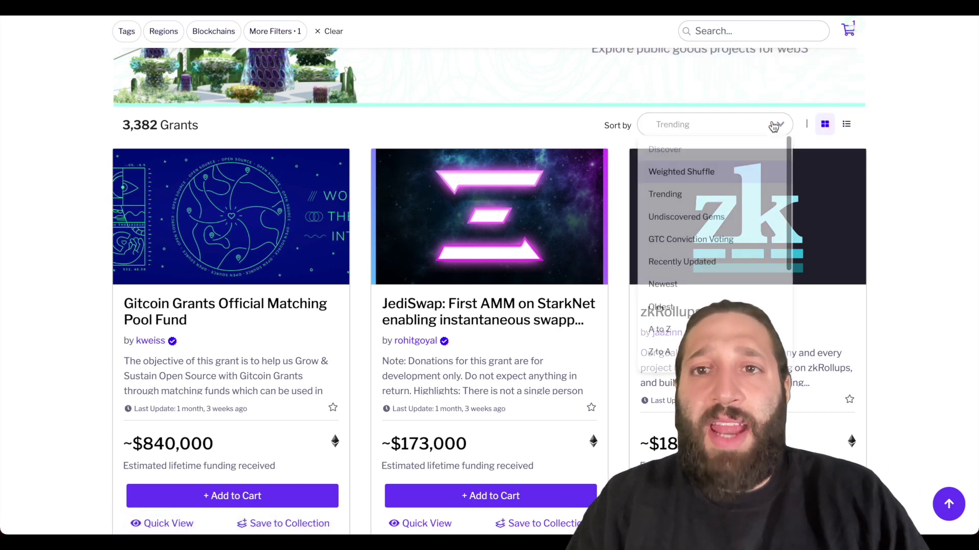
left_click(544, 109)
scroll(543, 110, "up", 1)
scroll(545, 110, "up", 4)
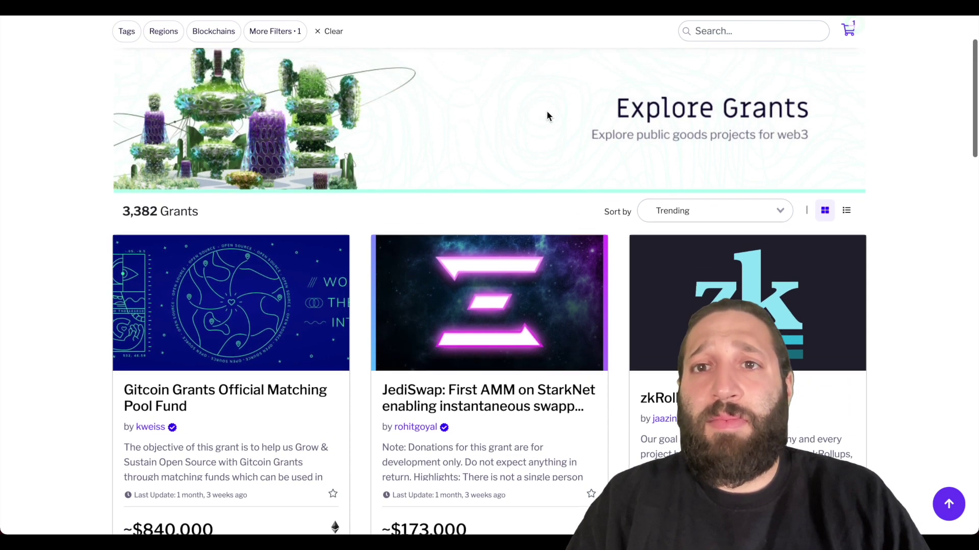
- Go to checkout with the single zkRollups.xyz grant in the cart
left_click(803, 38)
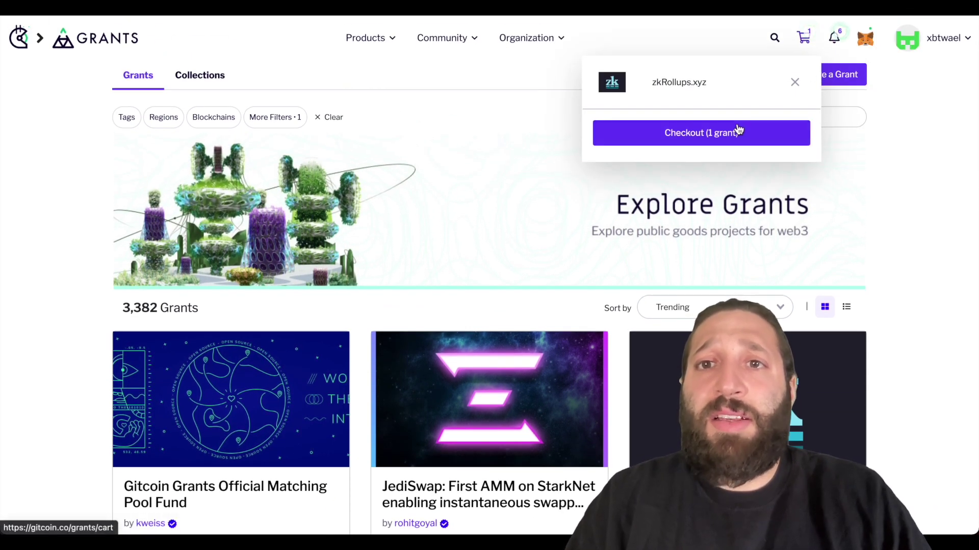
left_click(737, 132)
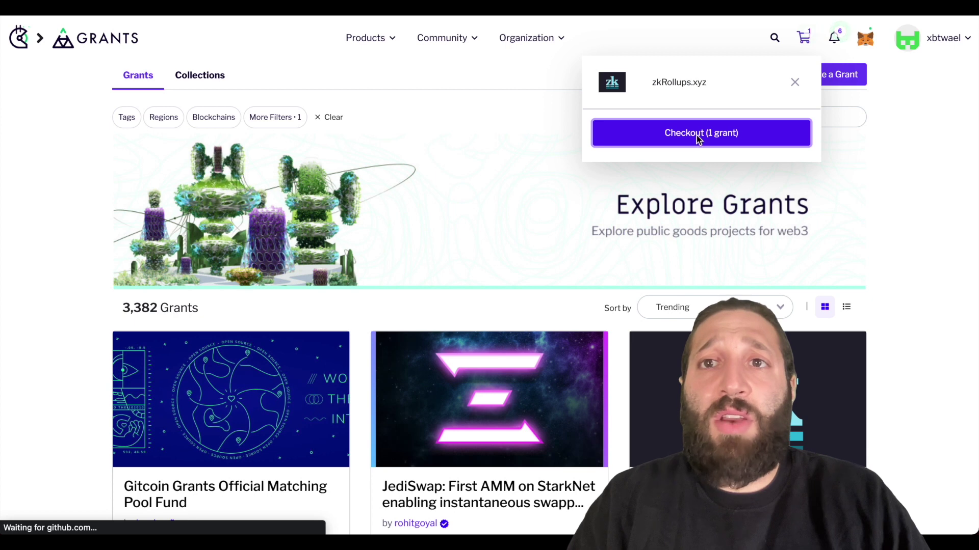
scroll(497, 180, "down", 2)
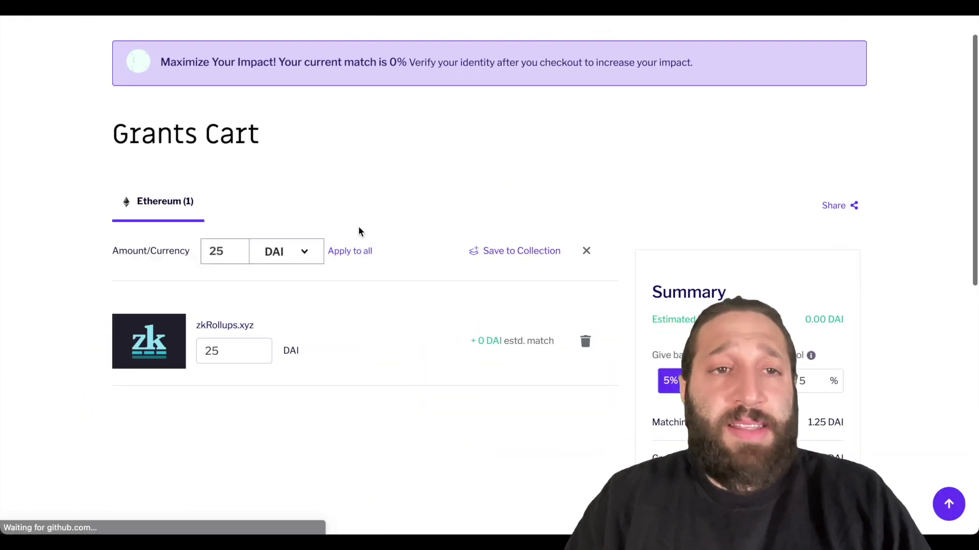
scroll(327, 266, "down", 1)
- Switch the contribution currency from DAI to ETH and set the zkRollups.xyz amount to 0.01
left_click(288, 200)
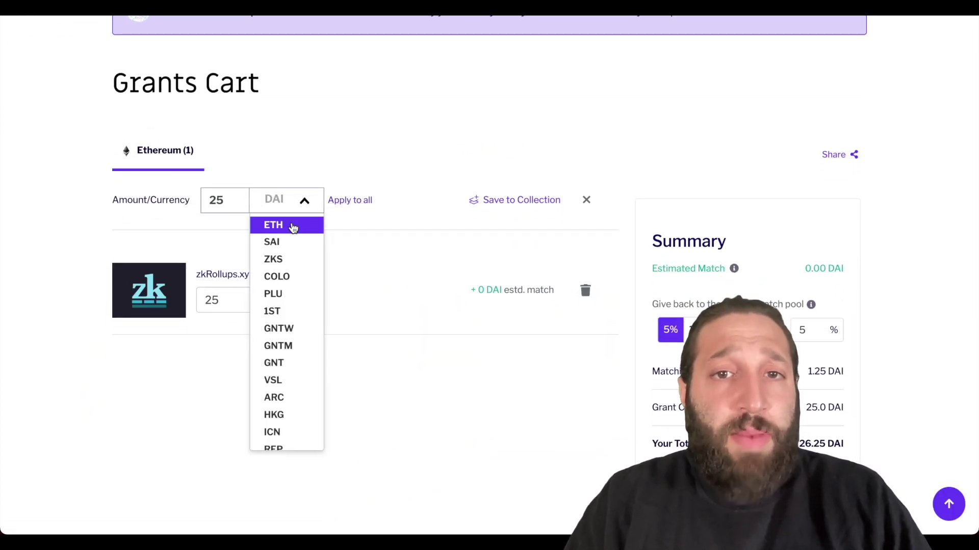
scroll(290, 263, "down", 2)
scroll(289, 255, "up", 2)
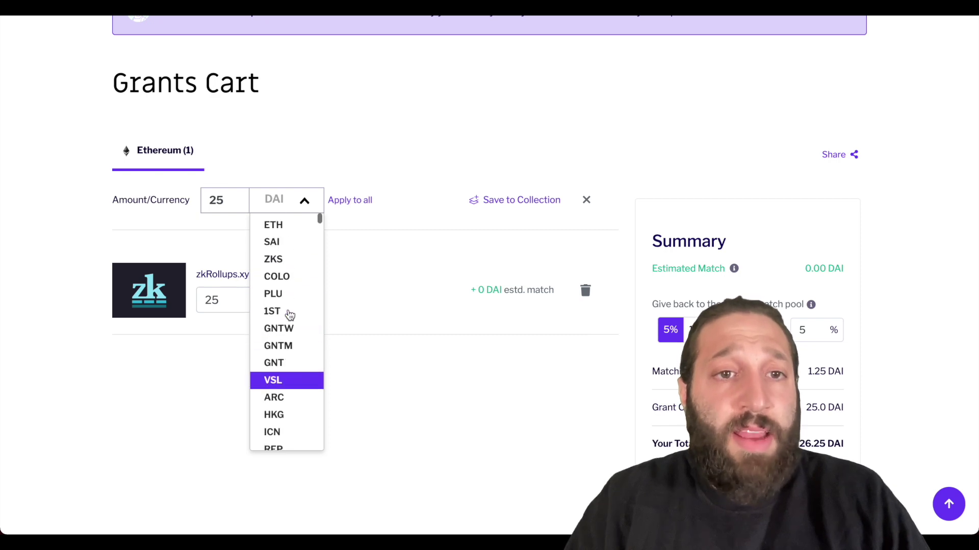
left_click(290, 228)
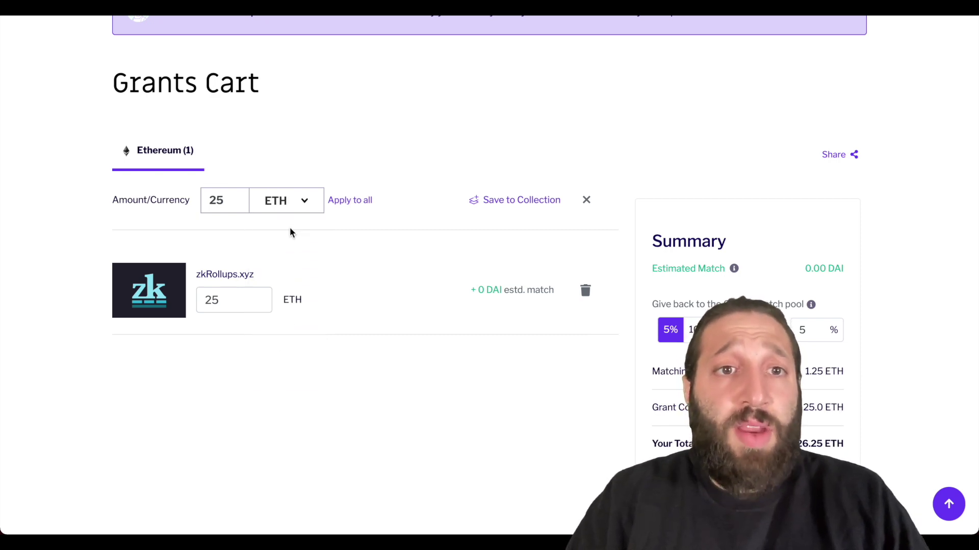
double_click(240, 291)
type("0.01")
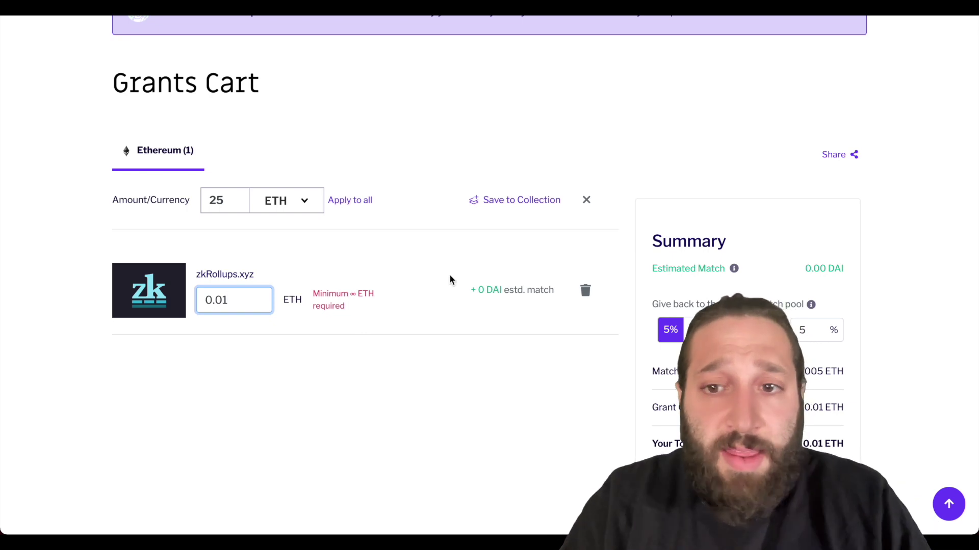
scroll(474, 279, "down", 1)
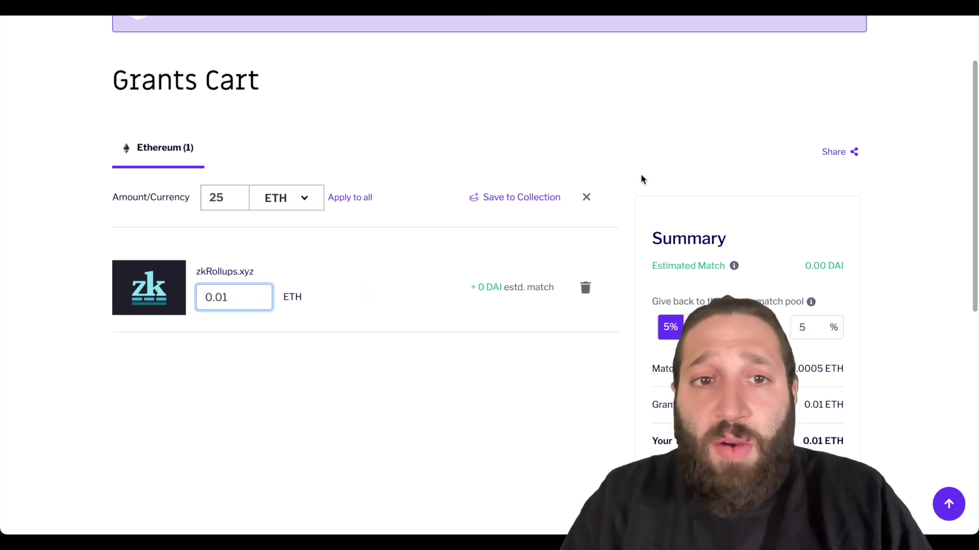
scroll(640, 174, "down", 2)
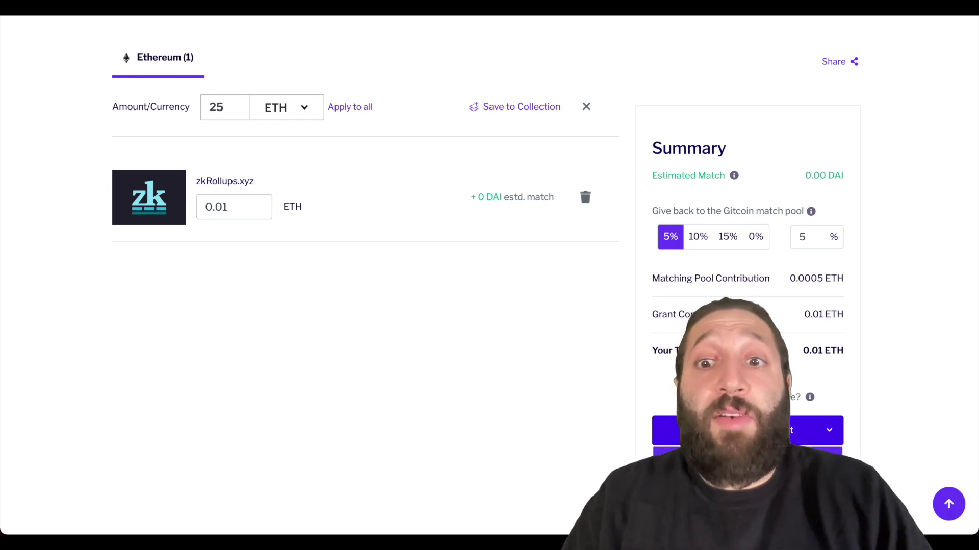
- Check out the cart and approve the 0.01 ETH donation to zkRollups.xyz in MetaMask
left_click(737, 431)
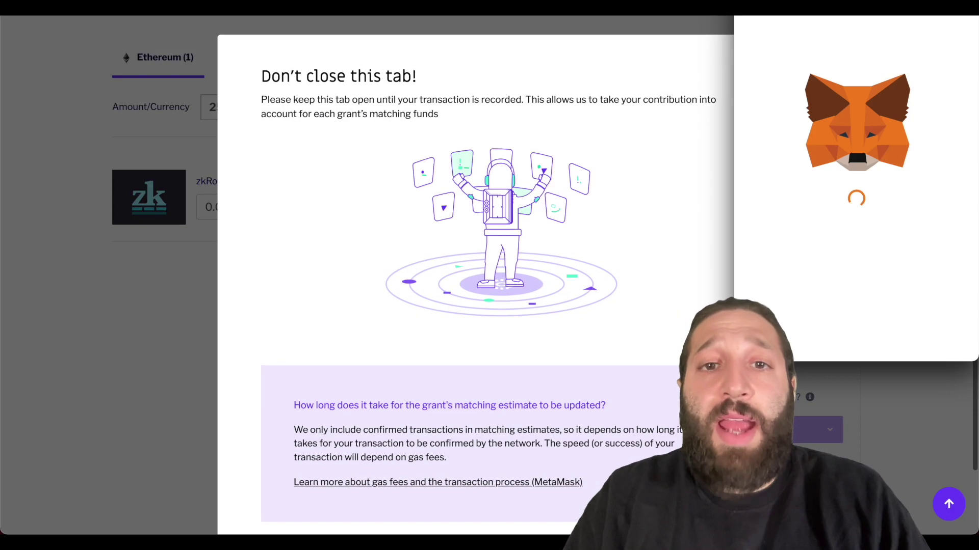
scroll(908, 286, "down", 3)
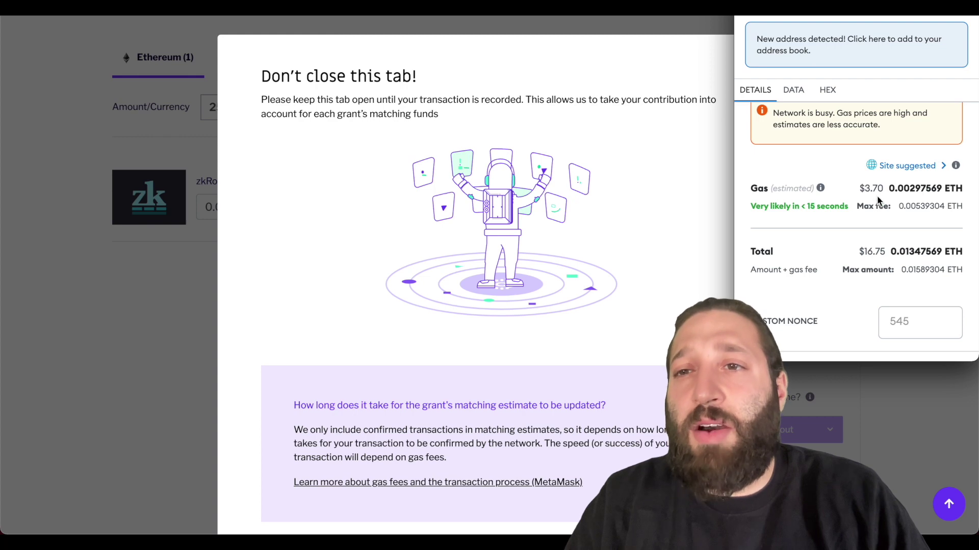
scroll(887, 245, "down", 2)
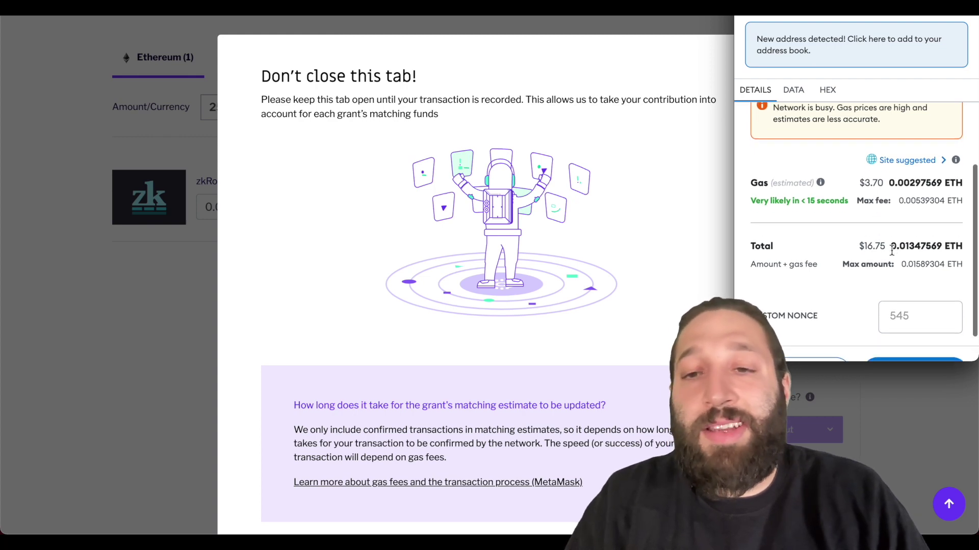
left_click(909, 335)
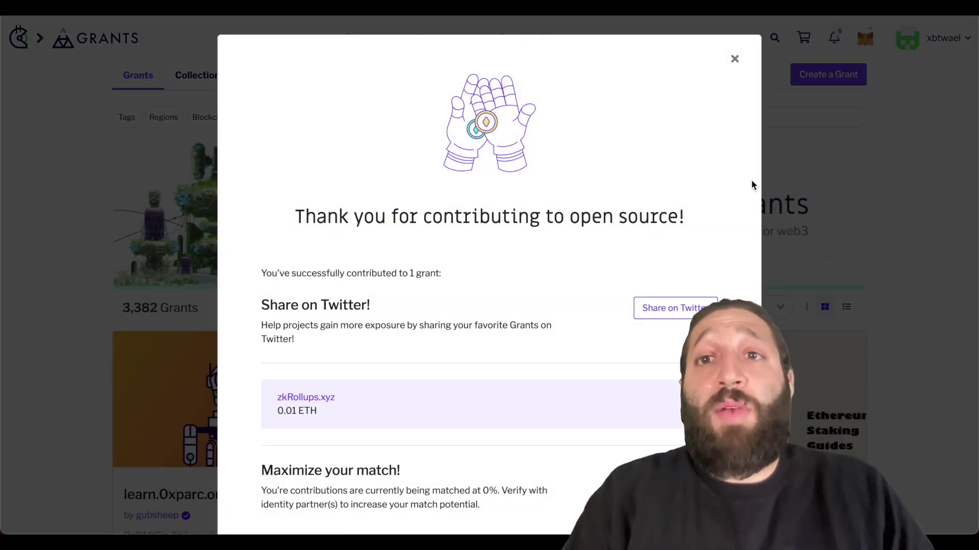
- Dismiss the Gitcoin thank-you message and move to the DEXTools tab
left_click(734, 61)
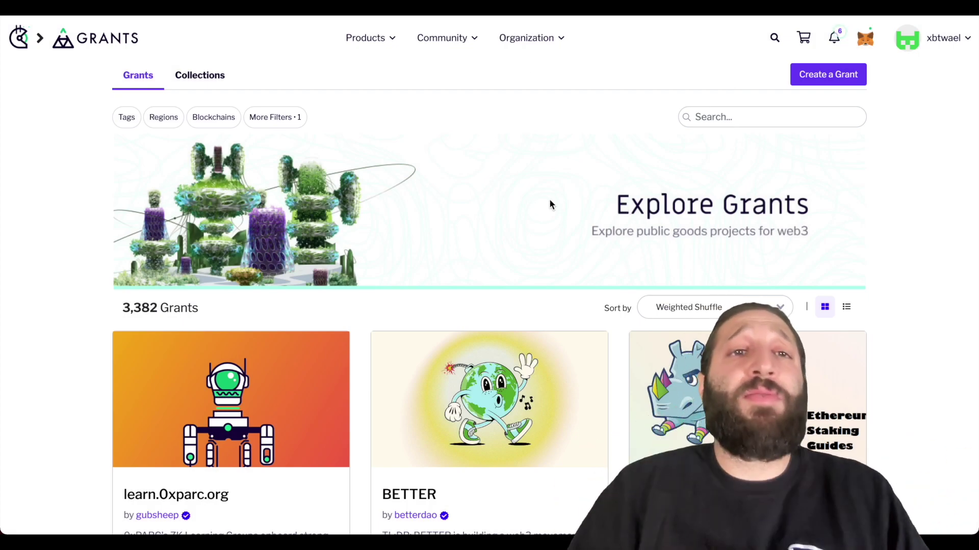
mouse_move(530, 38)
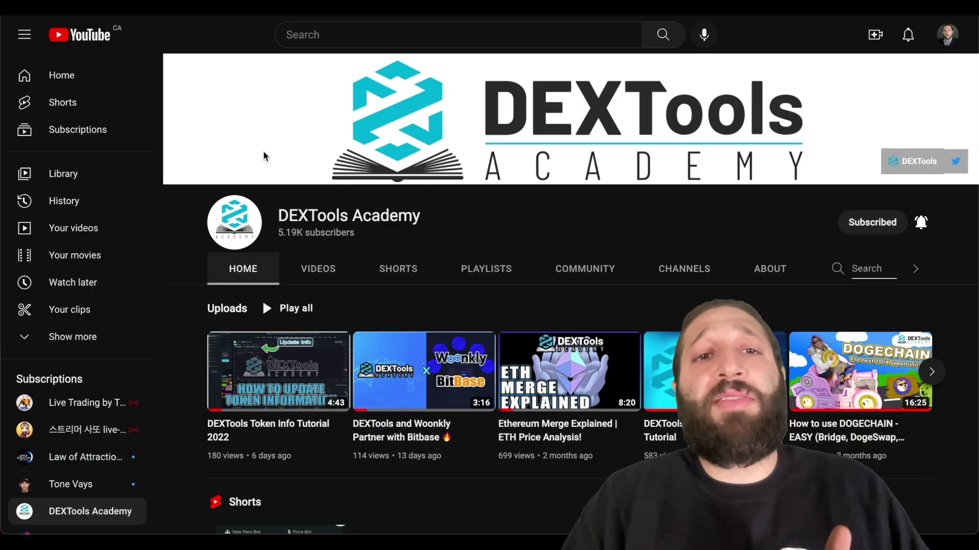
- Scroll the DEXTools Academy channel down to its Uploads row
scroll(300, 234, "down", 1)
scroll(299, 233, "down", 1)
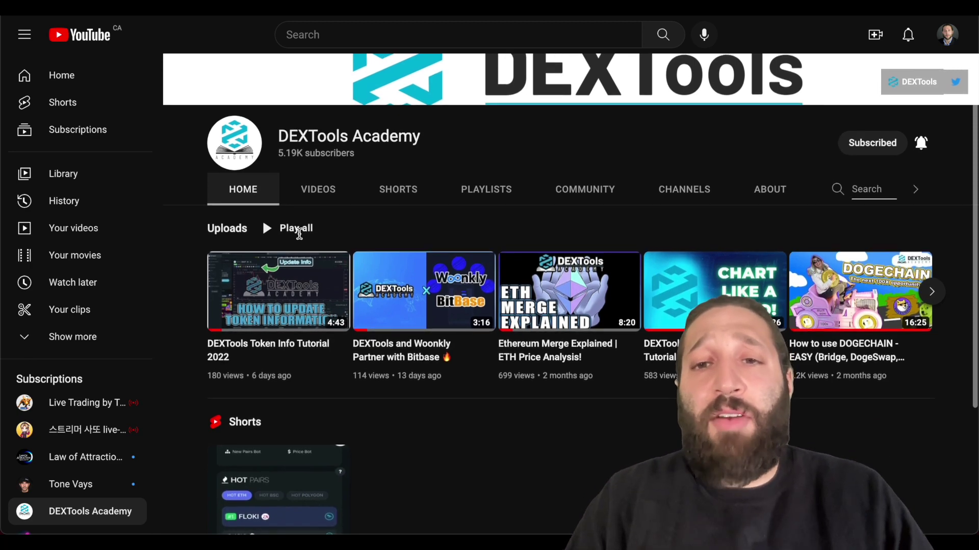